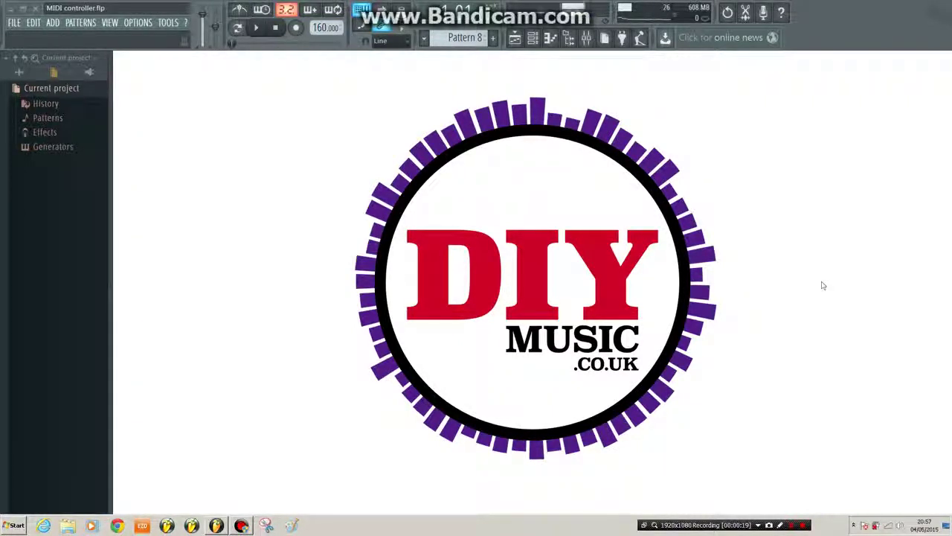
# Show the Playlist (F5) and the Mixer (F9) with the Amp channel's effect slots
pyautogui.press('F5')
pyautogui.press('F9')
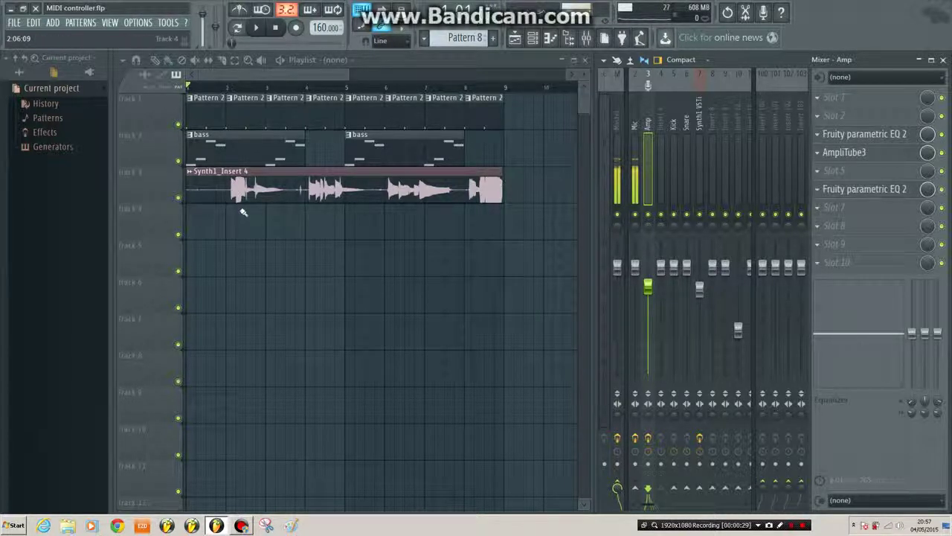
# Mute the AmpliTube3 slot on the Amp channel and play the song briefly without it
pyautogui.click(942, 153)
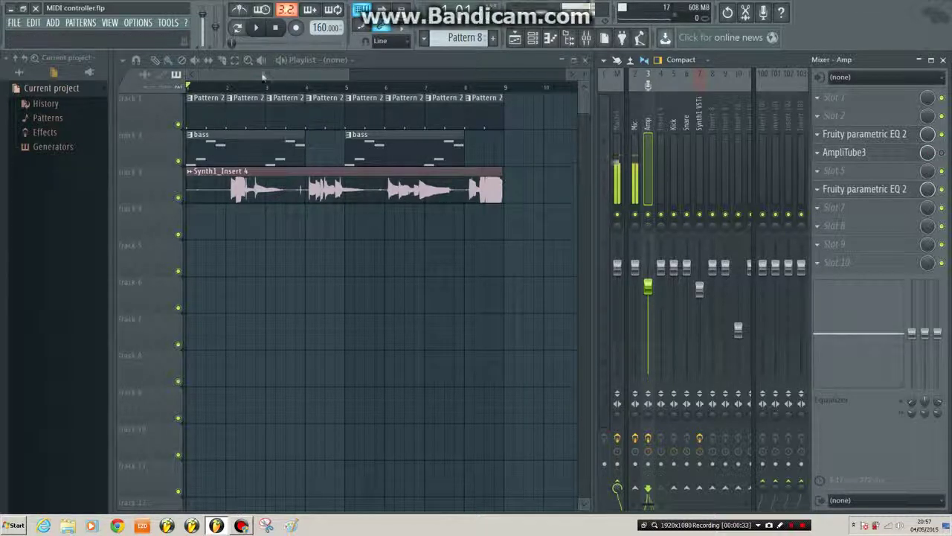
pyautogui.click(255, 28)
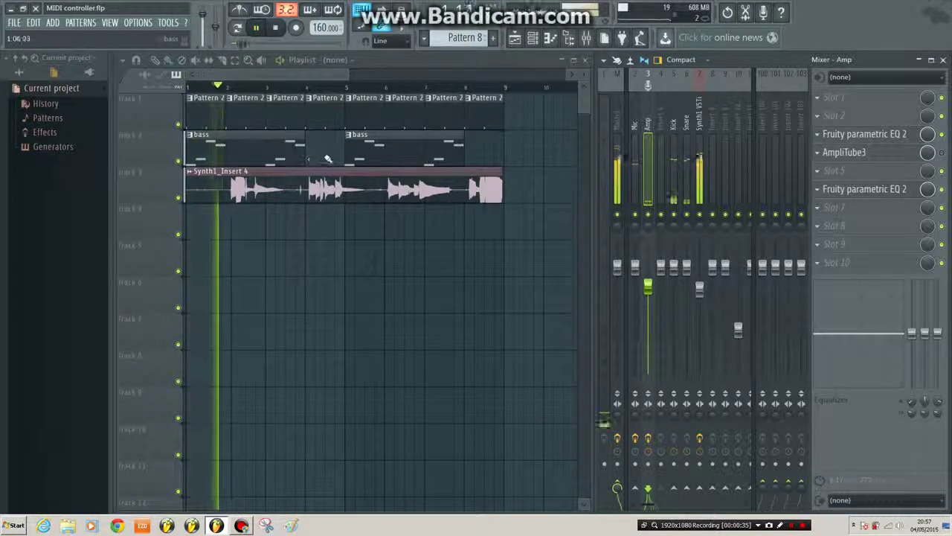
pyautogui.press('space')
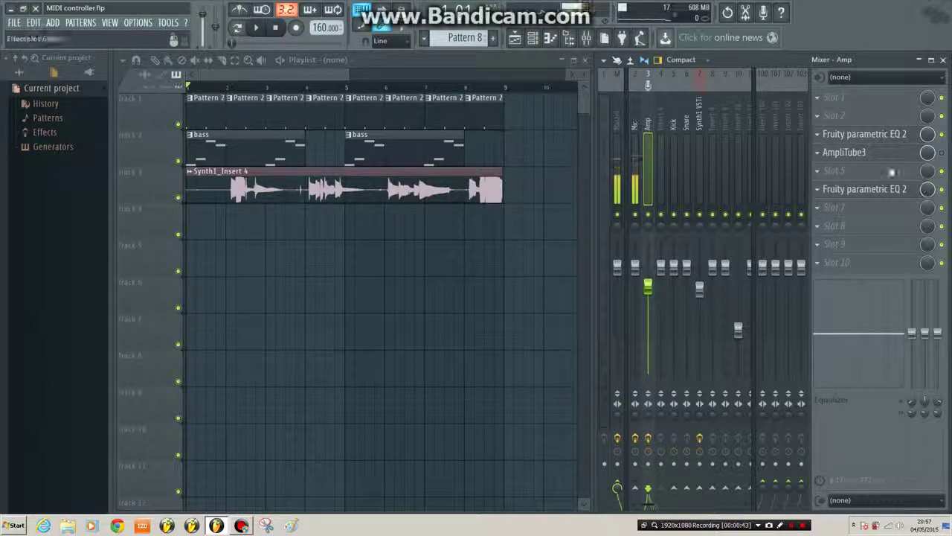
# Open AmpliTube3 and look through Amp A and Rack A before returning to Stomp B's wah
pyautogui.click(892, 153)
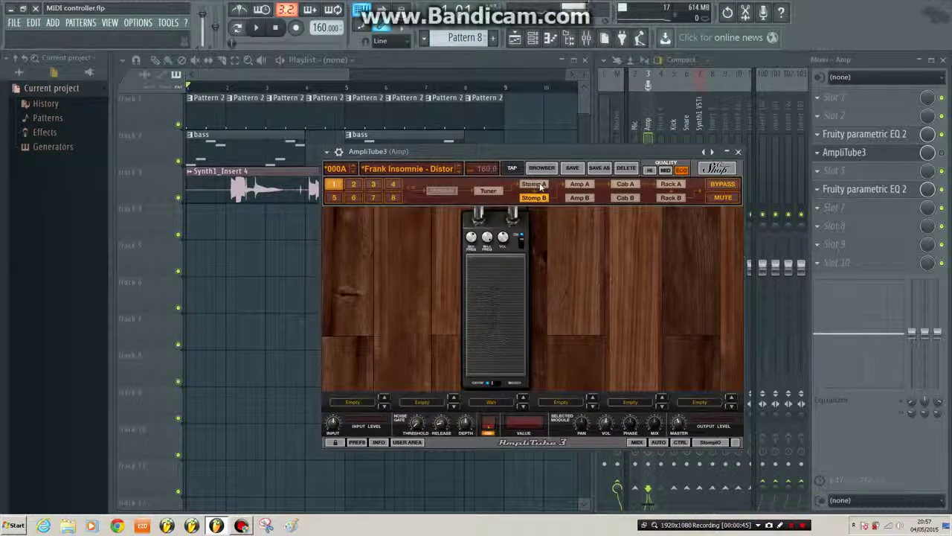
pyautogui.click(578, 185)
pyautogui.click(670, 184)
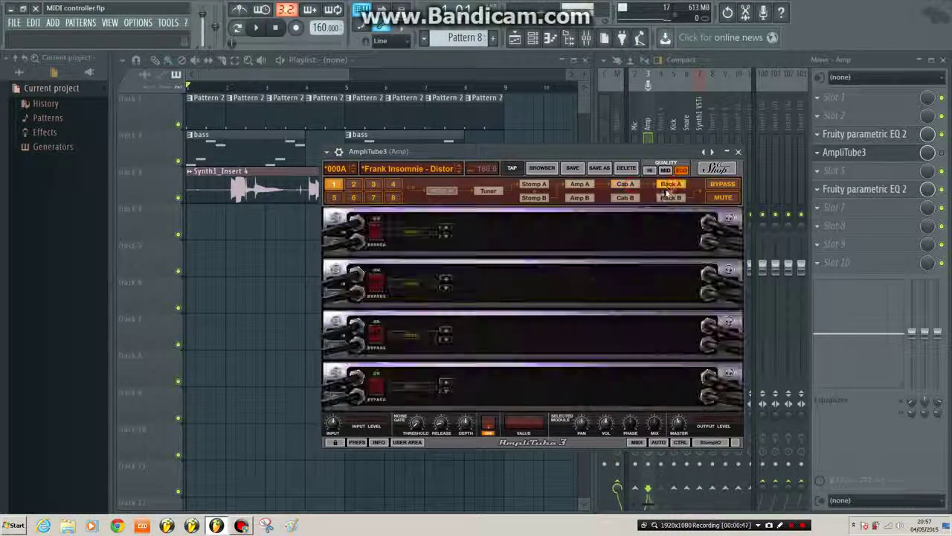
pyautogui.click(581, 186)
pyautogui.click(536, 198)
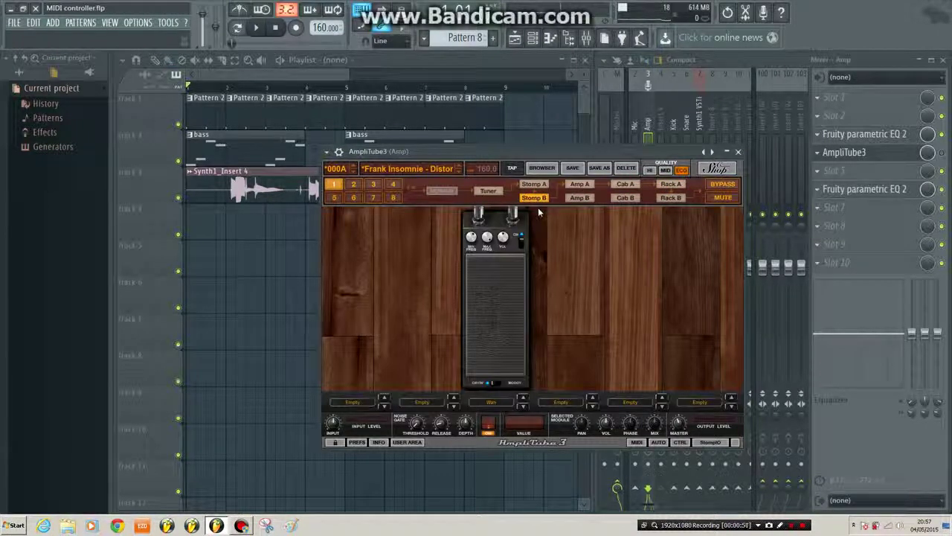
# Reposition the AmpliTube window beside the mixer and start playback
pyautogui.click(774, 297)
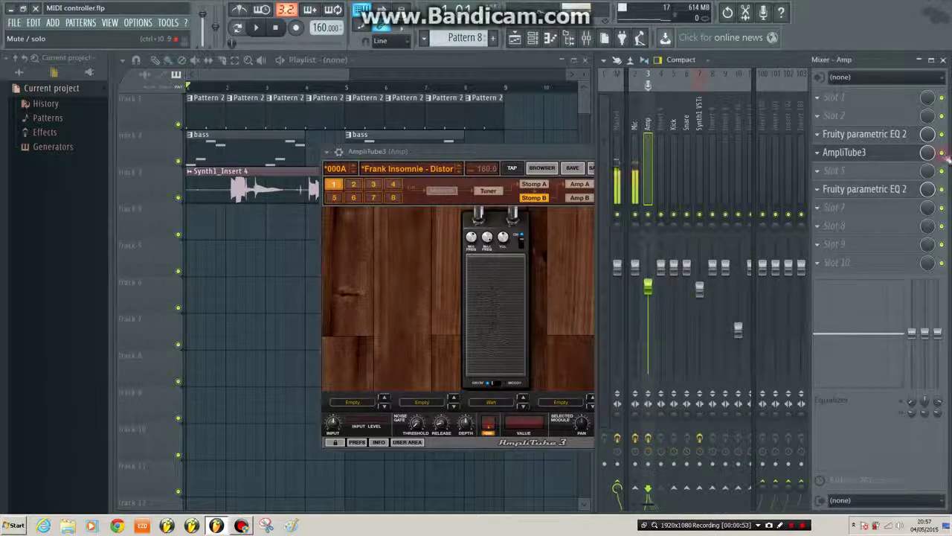
pyautogui.moveTo(535, 151); pyautogui.dragTo(479, 140)
pyautogui.press('space')
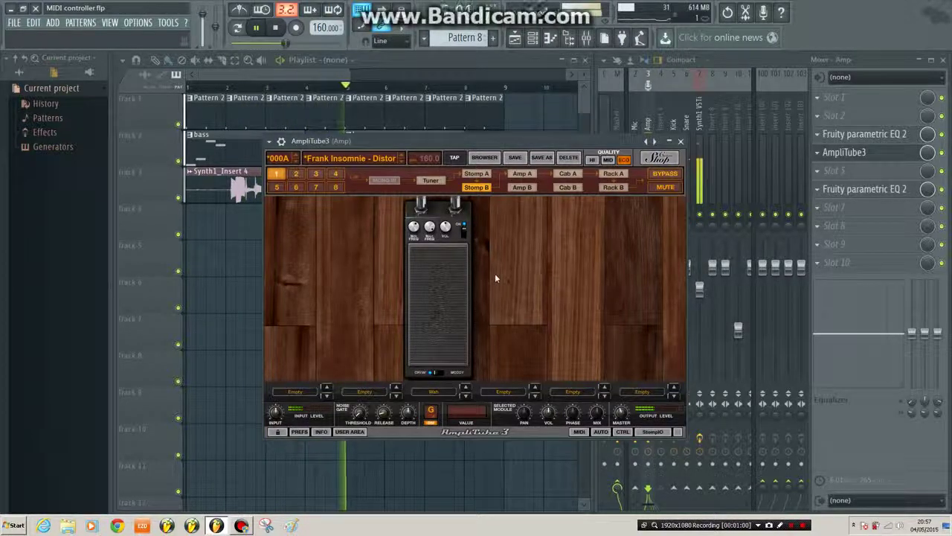
# Stop playback and assign the wah pedal's position to automation Wah > Param 1
pyautogui.press('space')
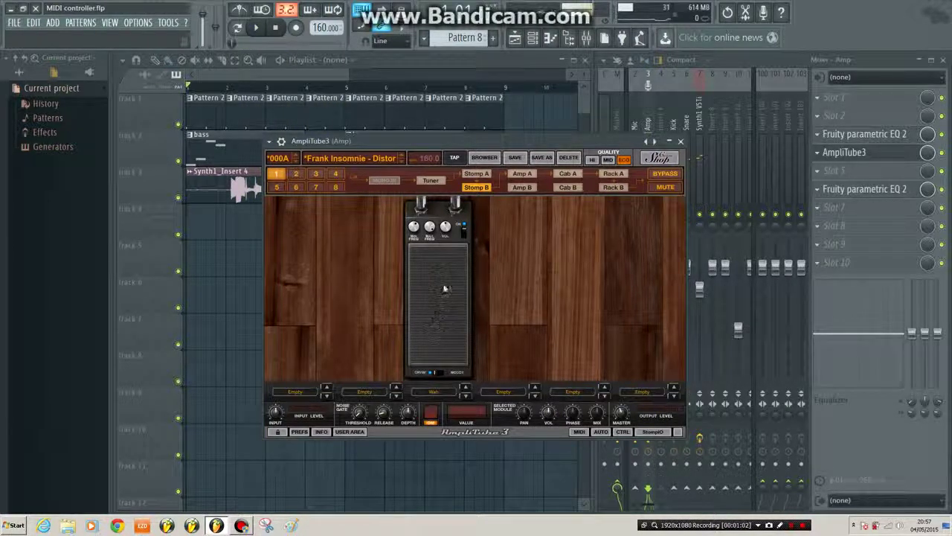
pyautogui.moveTo(440, 283)
pyautogui.mouseDown()
pyautogui.moveTo(447, 267)
pyautogui.moveTo(453, 284)
pyautogui.mouseUp()
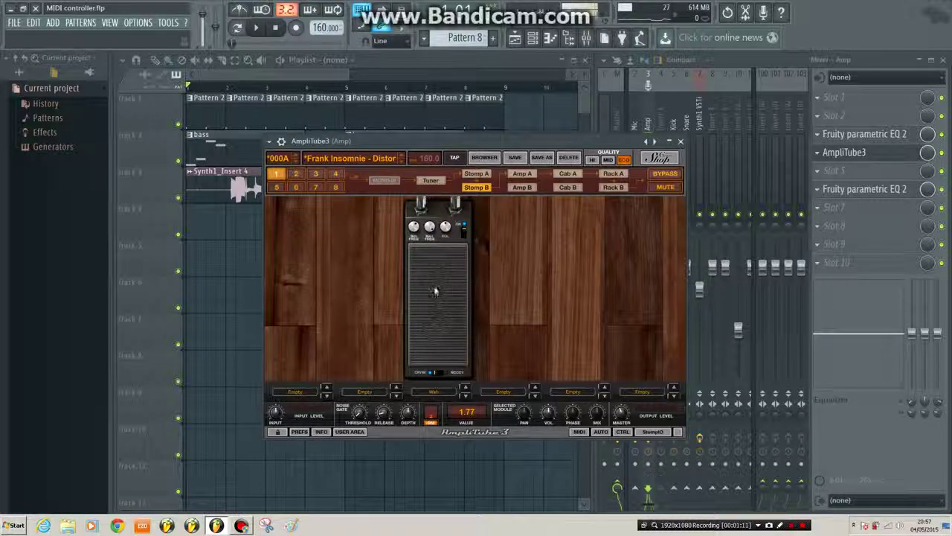
pyautogui.rightClick(425, 298)
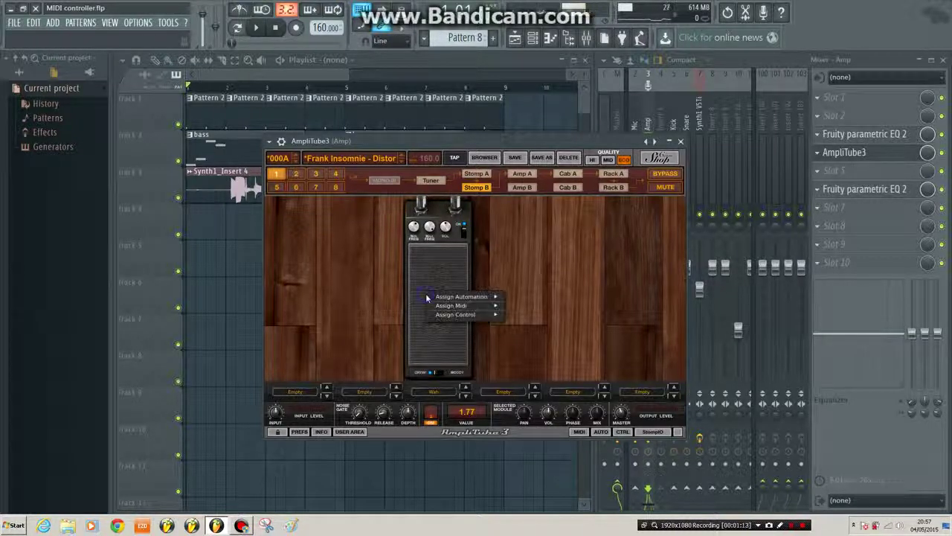
pyautogui.click(333, 272)
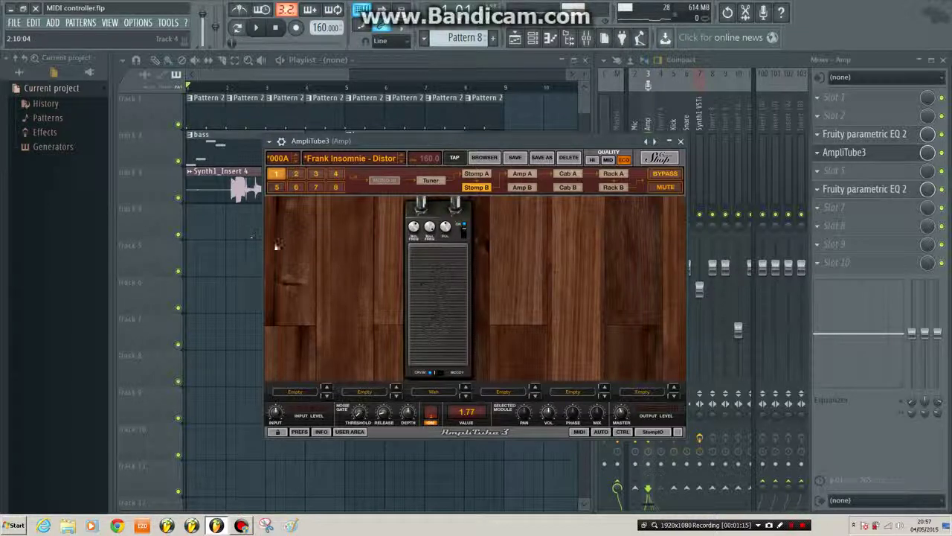
pyautogui.rightClick(430, 283)
pyautogui.moveTo(463, 284)
pyautogui.moveTo(527, 285)
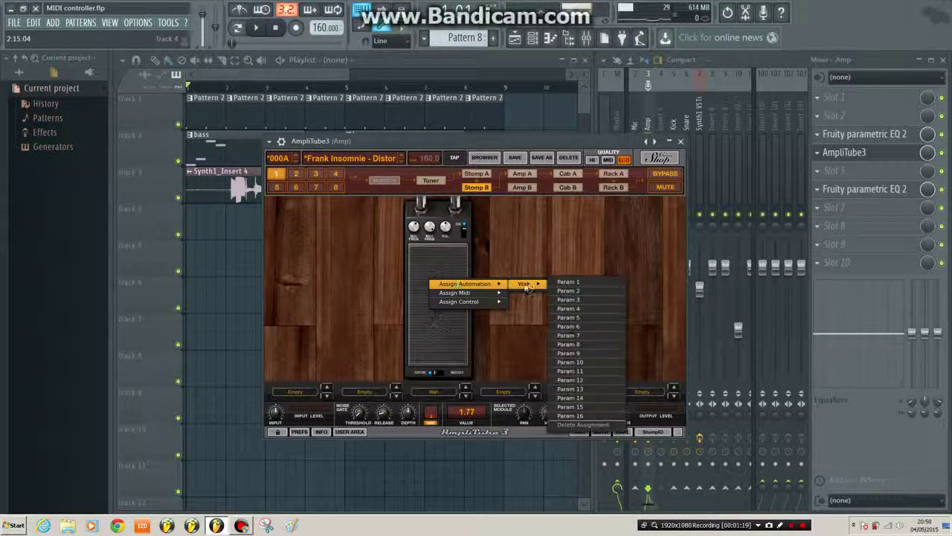
pyautogui.click(578, 282)
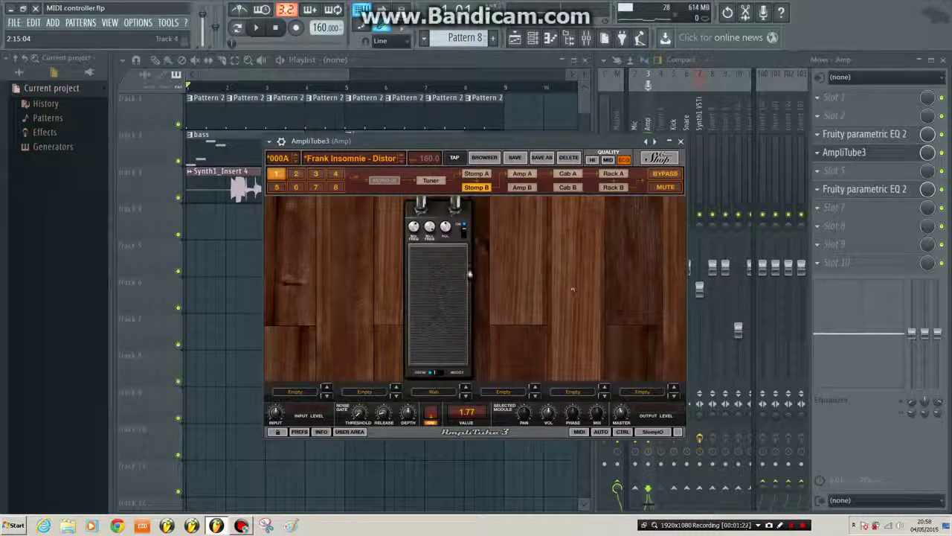
# Browse AmpliTube3's parameters and link Param 1 to the MIDI foot controller
pyautogui.click(270, 140)
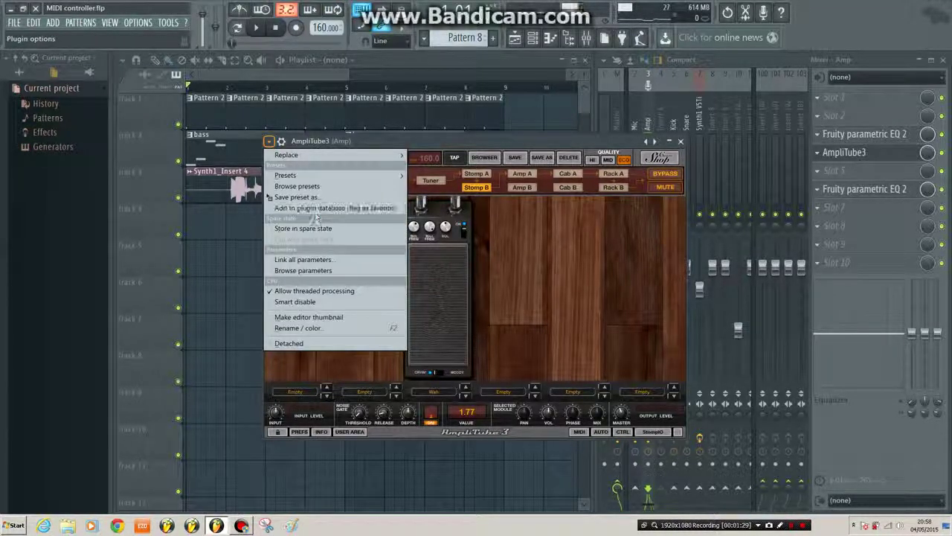
pyautogui.click(315, 271)
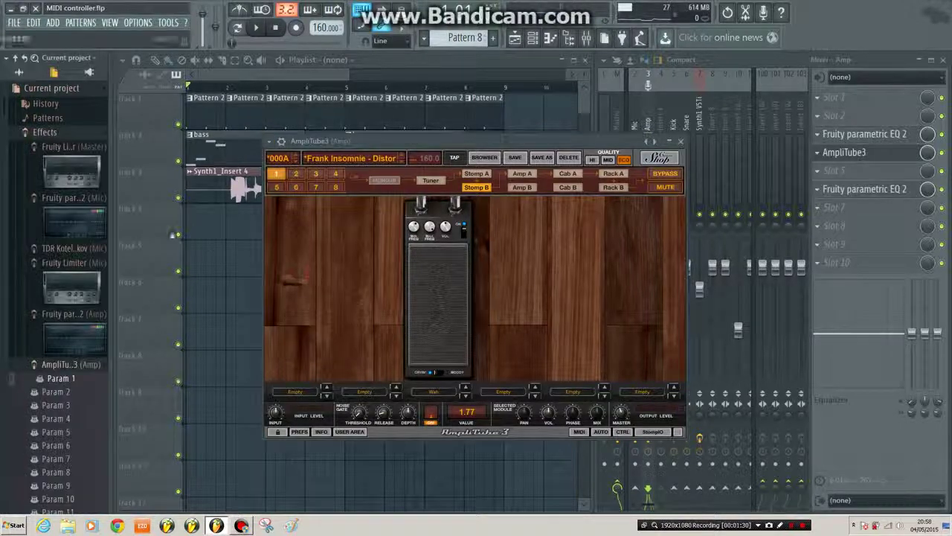
pyautogui.scroll(-3, 70, 316)
pyautogui.rightClick(65, 299)
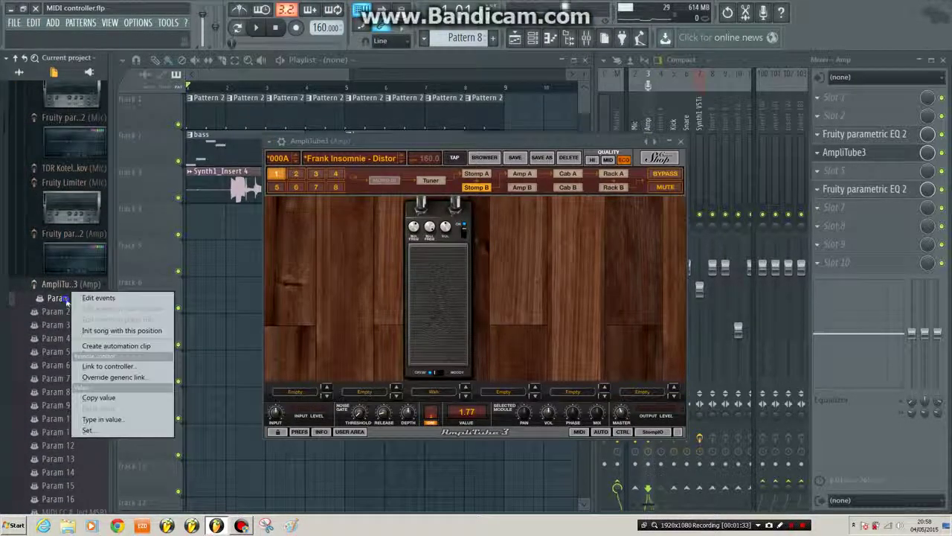
pyautogui.click(133, 367)
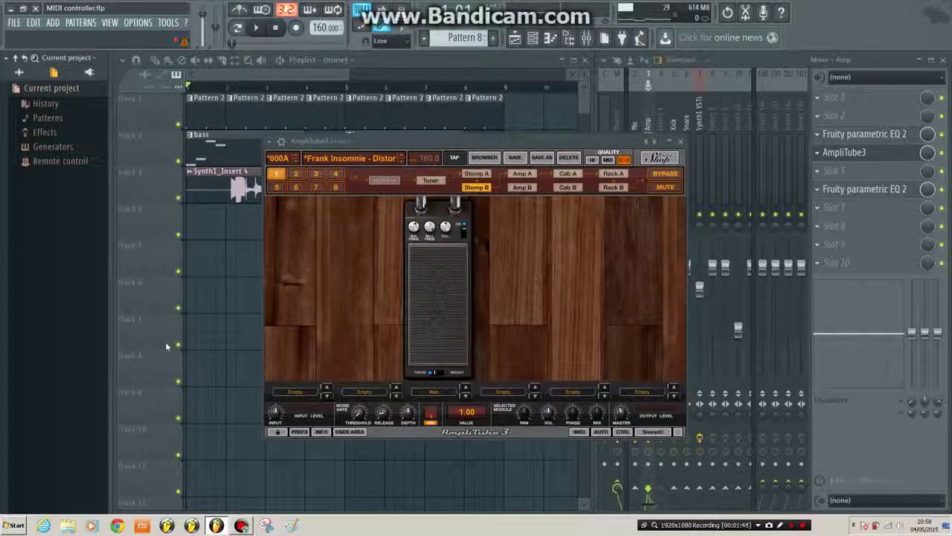
# Play the song while rocking the foot controller to see the wah value move, then stop
pyautogui.press('space')
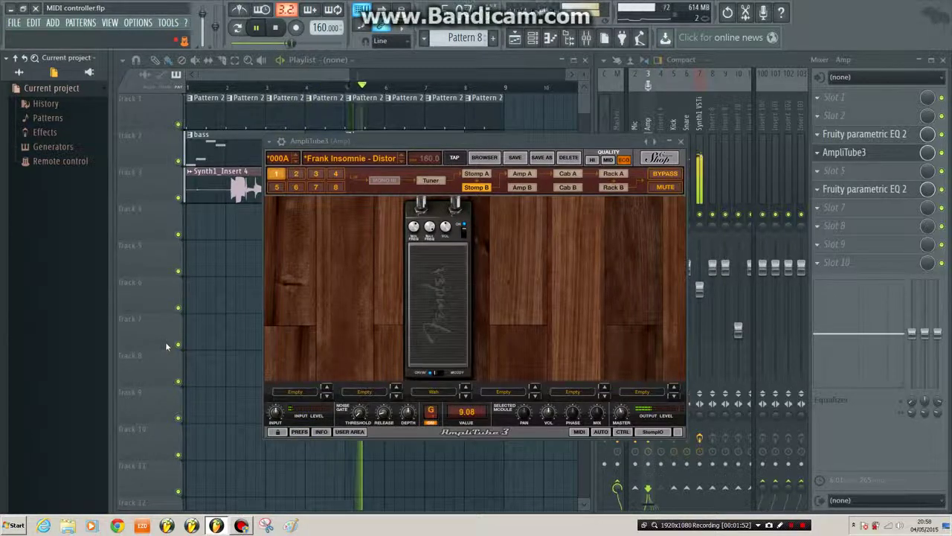
pyautogui.press('space')
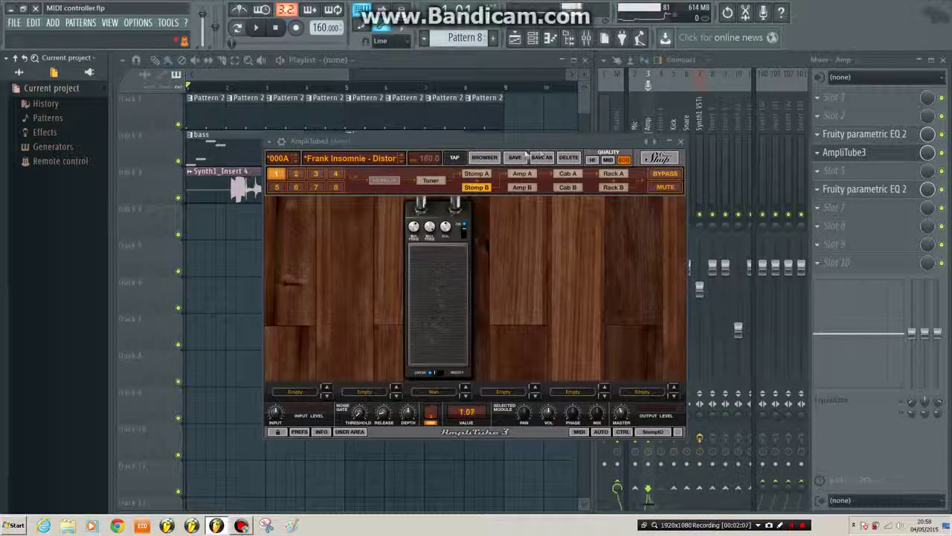
# Move the AmpliTube window aside and set the recording filter to record automation
pyautogui.moveTo(508, 142); pyautogui.dragTo(599, 181)
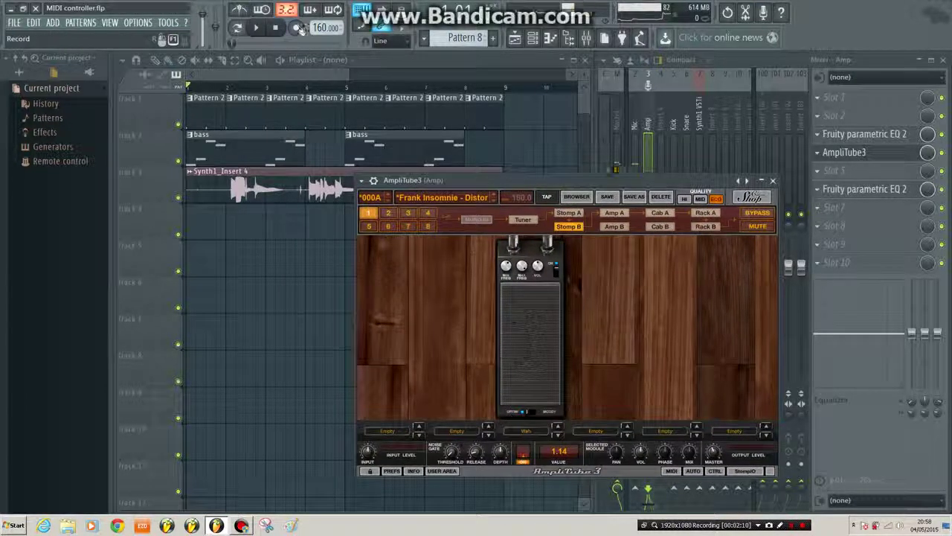
pyautogui.rightClick(296, 27)
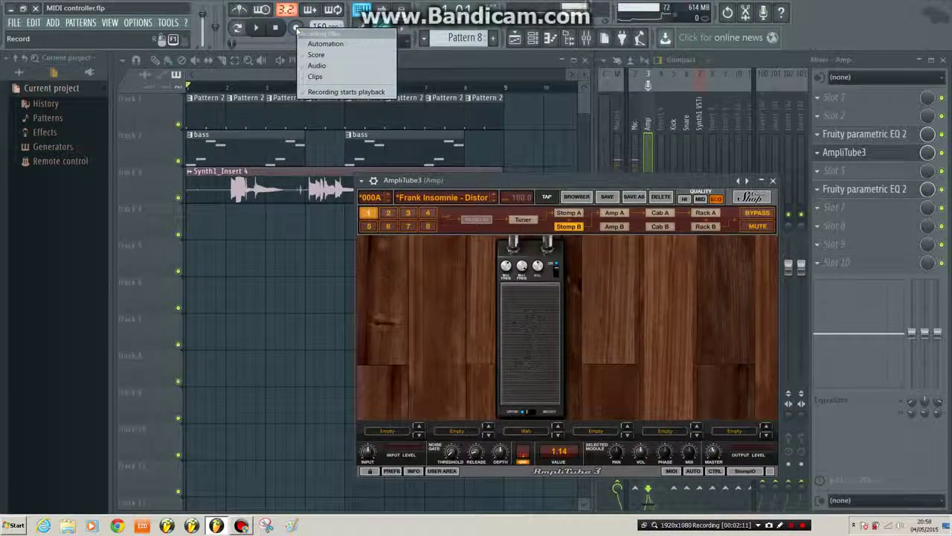
pyautogui.click(334, 45)
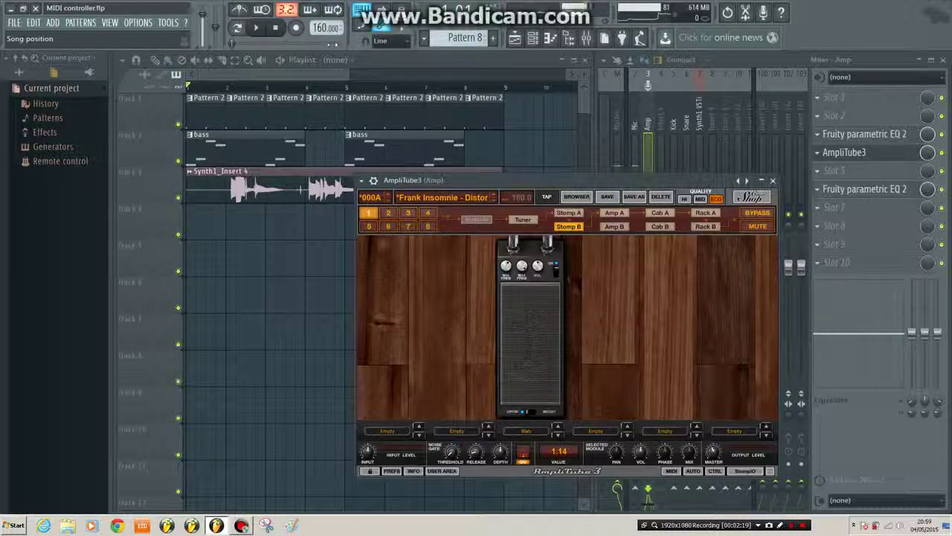
# Create a new empty pattern named 'Wah contyroller'
pyautogui.click(467, 37)
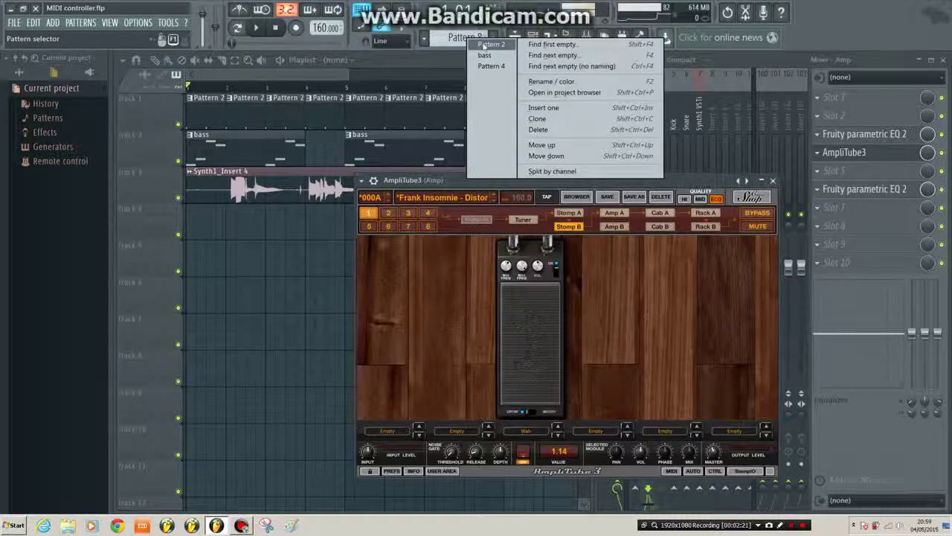
pyautogui.click(568, 55)
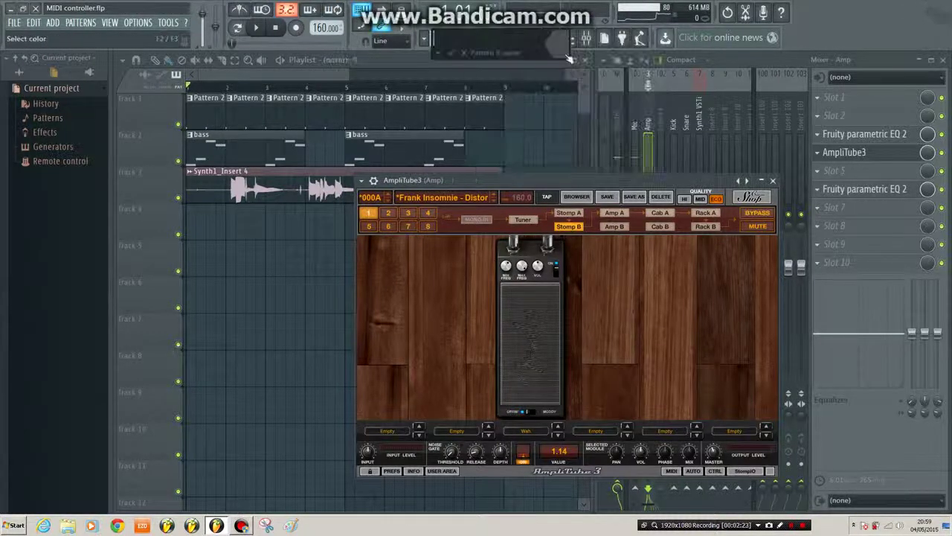
pyautogui.write('Wah contyroller')
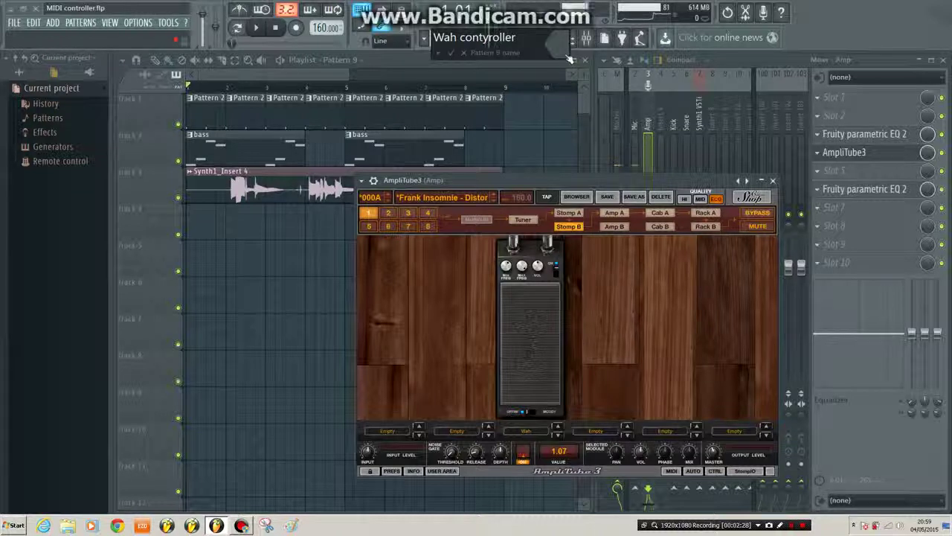
pyautogui.press('Return')
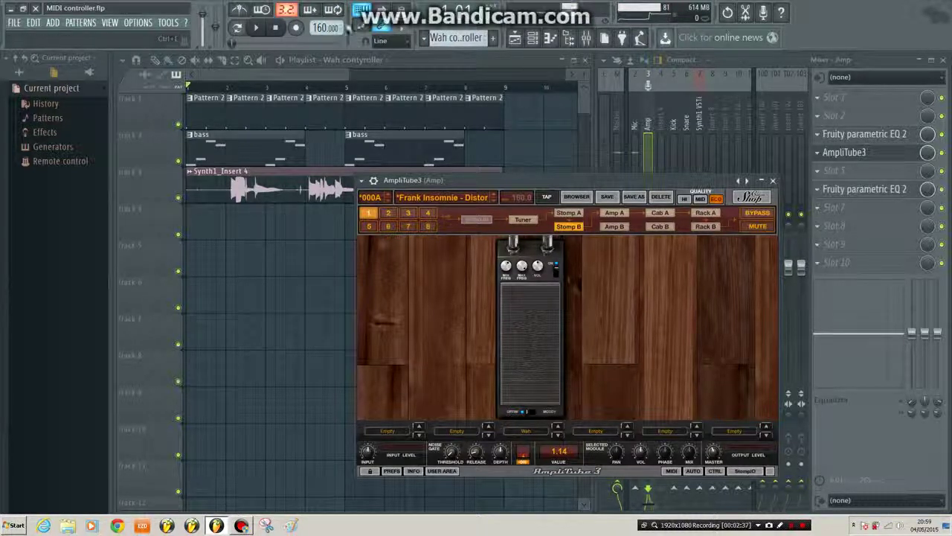
# Arm recording, capture the foot-pedal wah movements into the Wah contyroller clip, then stop
pyautogui.rightClick(296, 27)
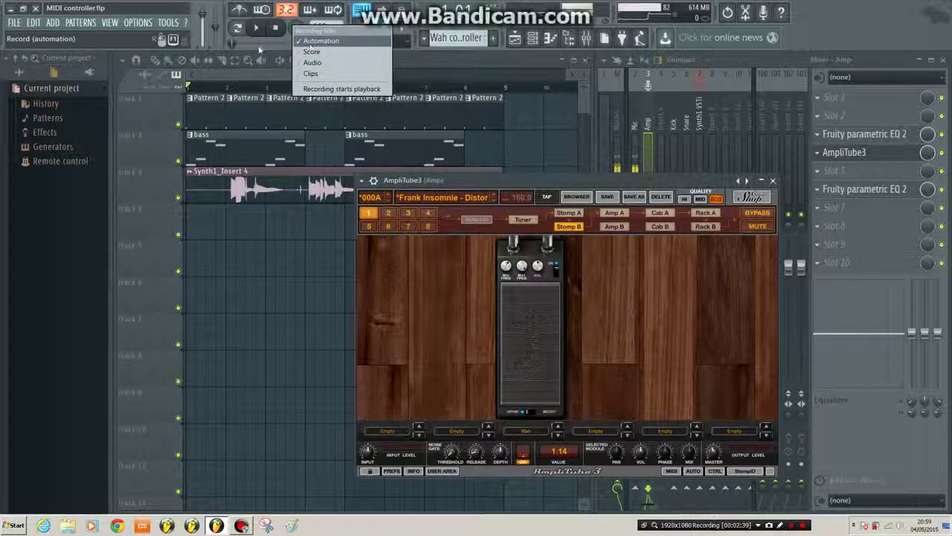
pyautogui.press('Escape')
pyautogui.click(295, 28)
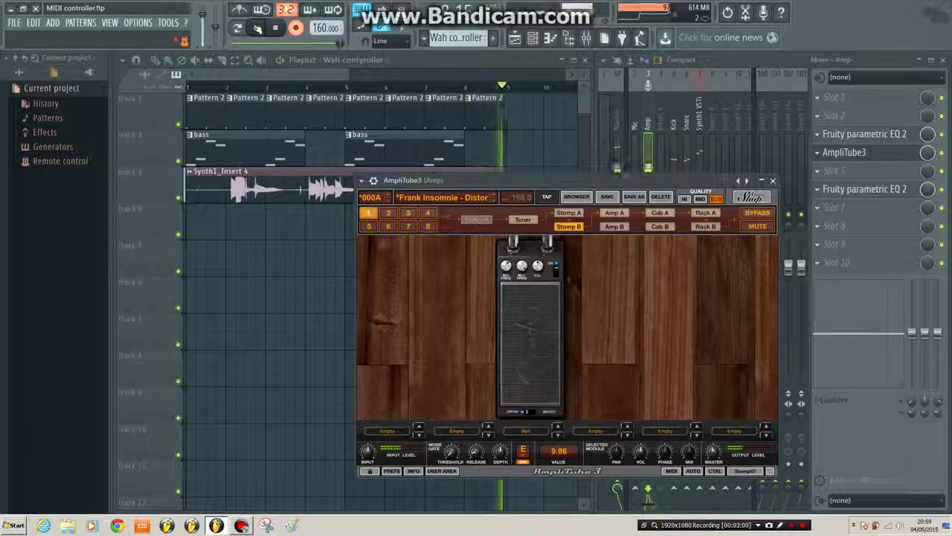
pyautogui.click(257, 28)
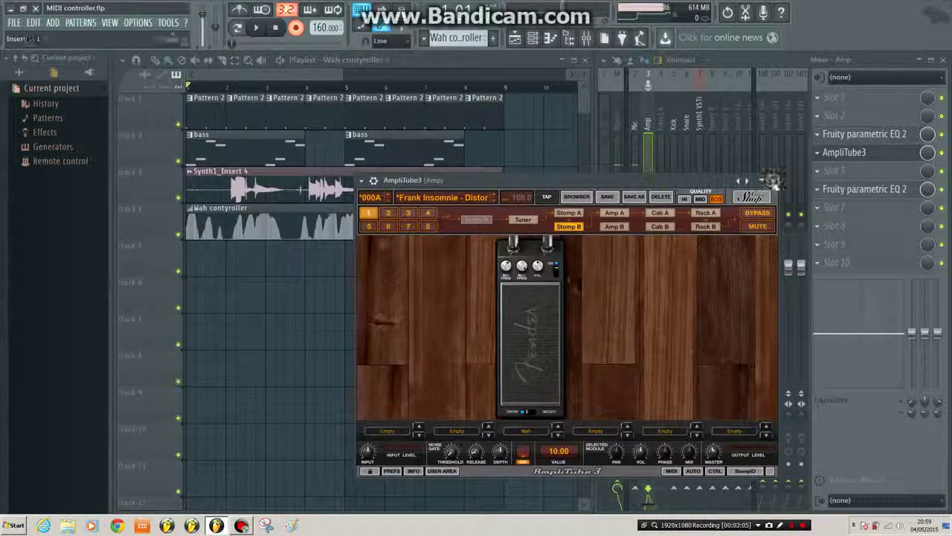
# Close AmpliTube, trim the Wah contyroller clip to end at bar 9, and reopen AmpliTube3
pyautogui.click(761, 180)
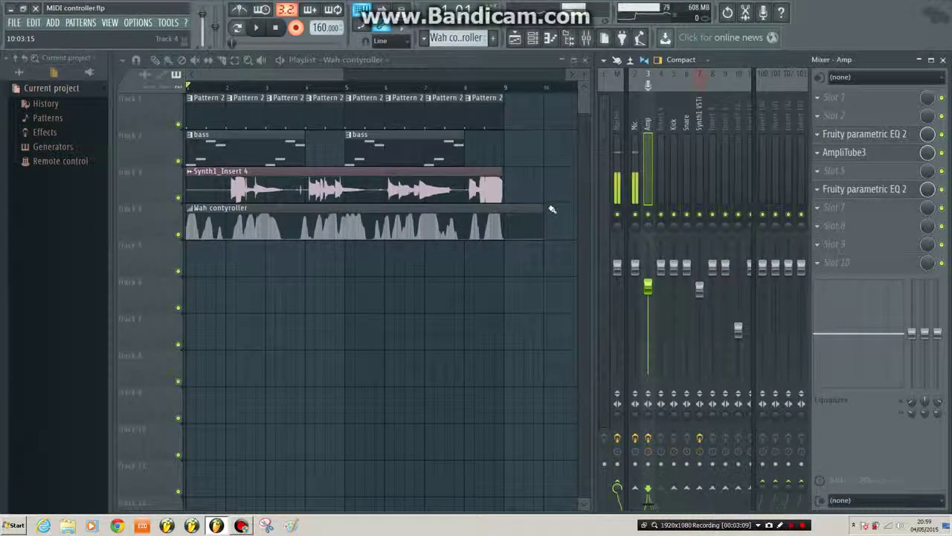
pyautogui.moveTo(546, 208); pyautogui.dragTo(503, 209)
pyautogui.moveTo(504, 88); pyautogui.dragTo(467, 88)
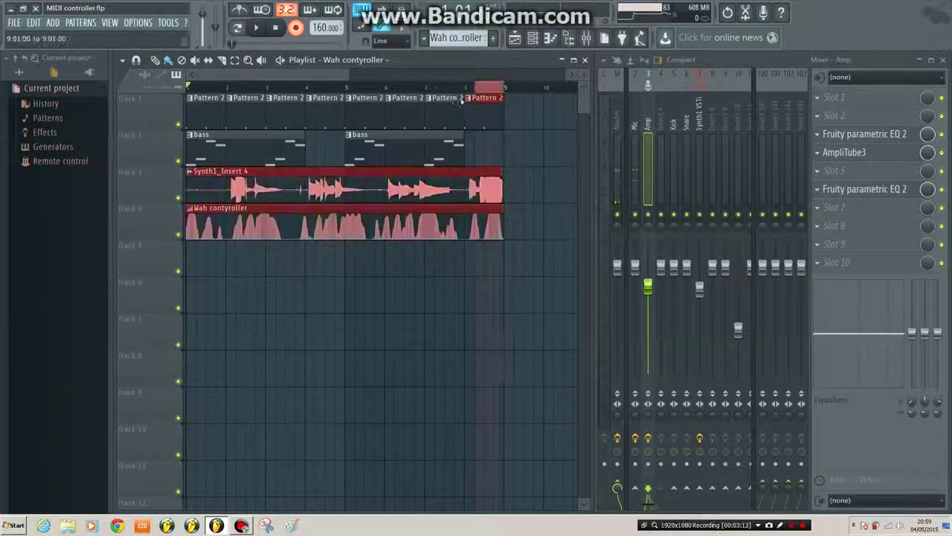
pyautogui.hotkey('ctrl', 'a')
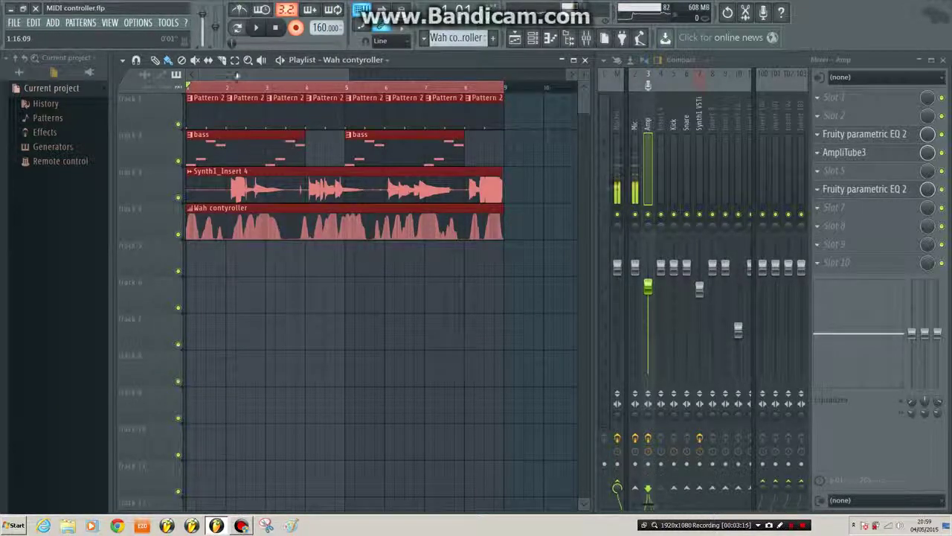
pyautogui.click(890, 155)
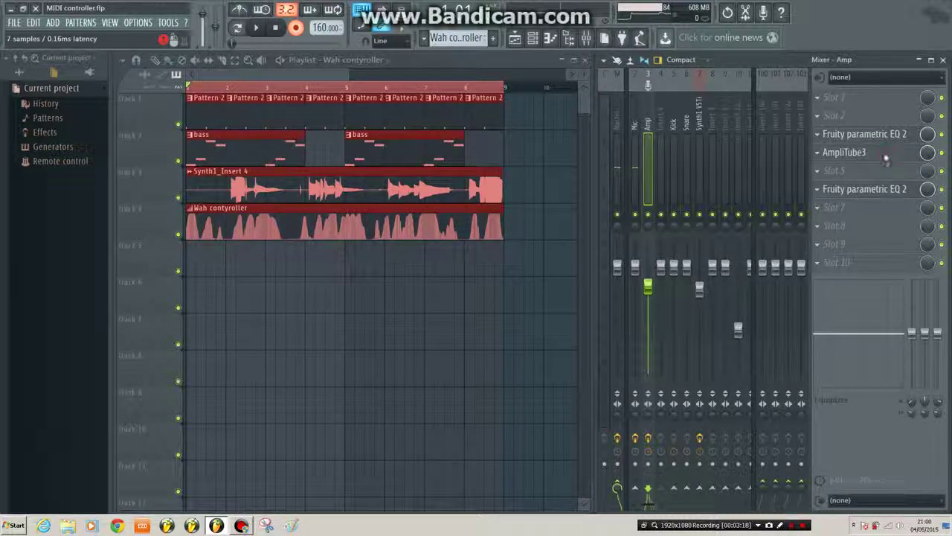
pyautogui.click(879, 157)
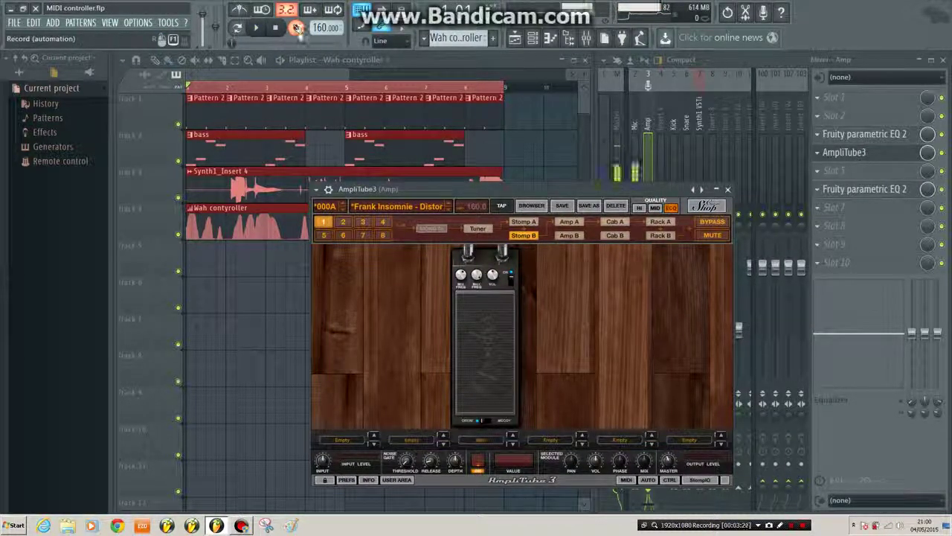
# Disarm recording, play back the wah automation while rocking the pedal, then close AmpliTube3
pyautogui.click(295, 27)
pyautogui.press('space')
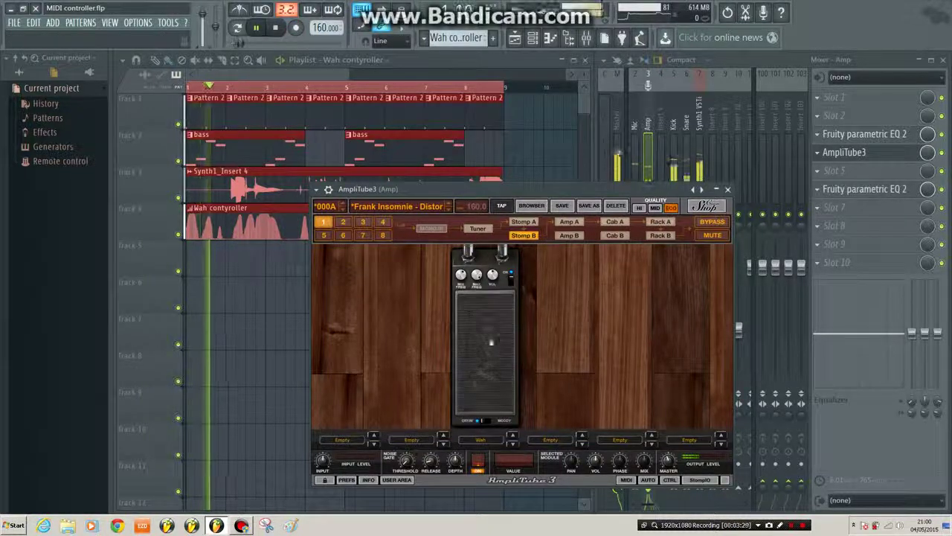
pyautogui.moveTo(513, 326)
pyautogui.mouseDown()
pyautogui.moveTo(493, 350)
pyautogui.moveTo(499, 367)
pyautogui.moveTo(496, 332)
pyautogui.moveTo(526, 344)
pyautogui.moveTo(527, 270)
pyautogui.mouseUp()
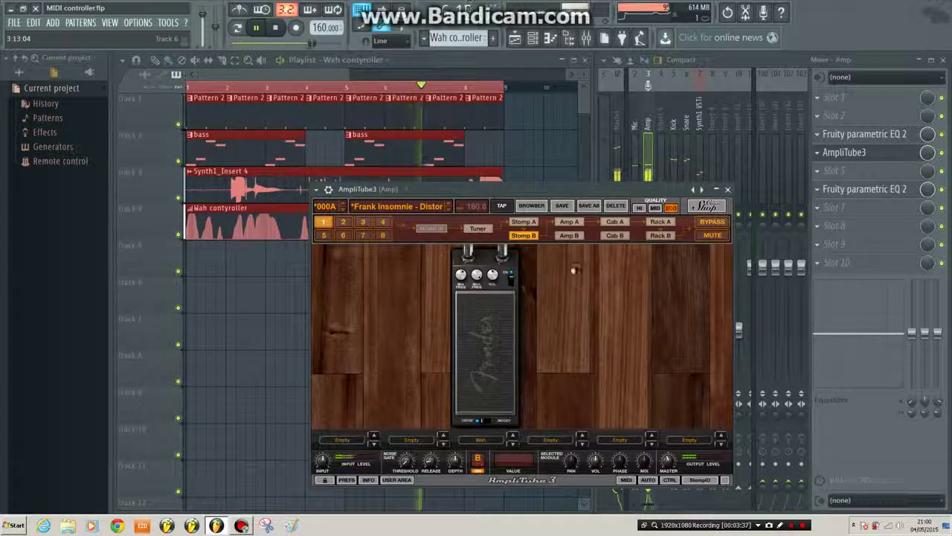
pyautogui.press('space')
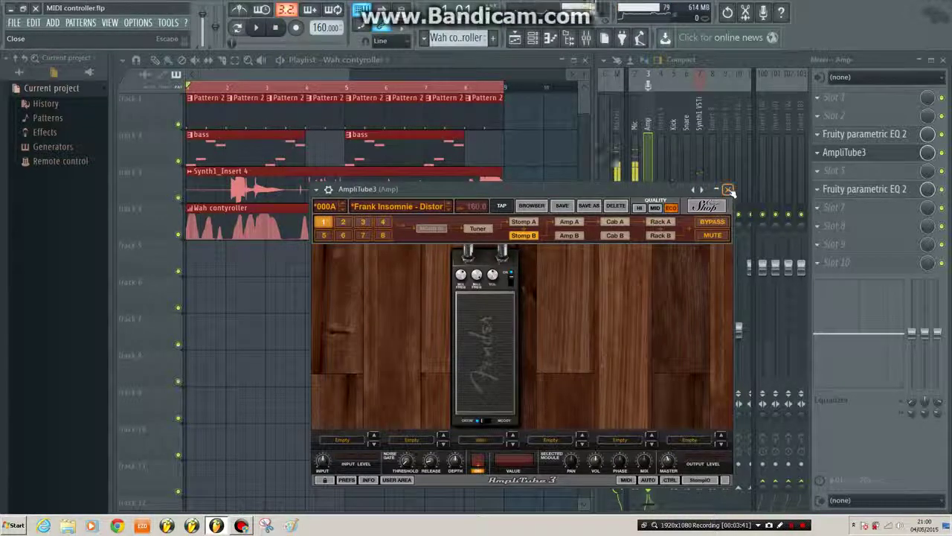
pyautogui.click(729, 191)
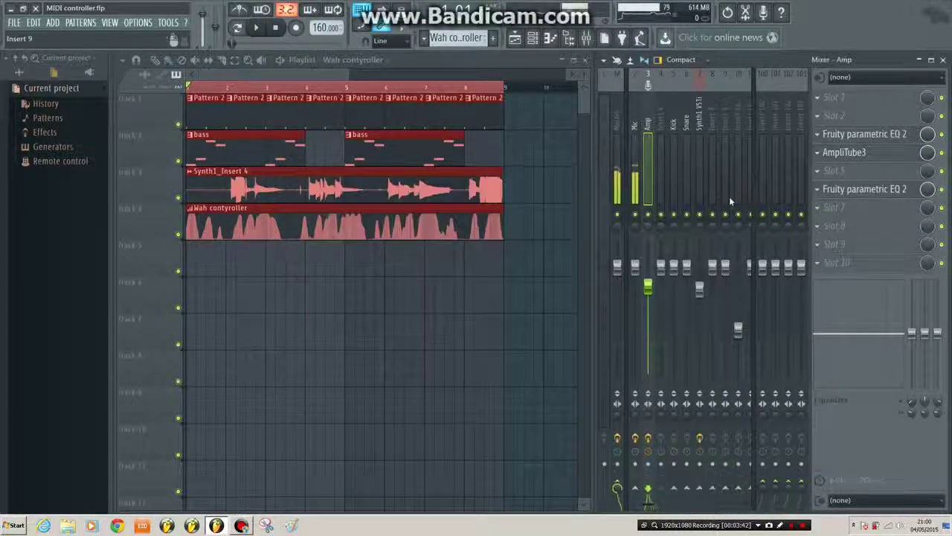
# Open the Wah contyroller automation in the Event editor and zoom out to show bars 1–9
pyautogui.doubleClick(324, 215)
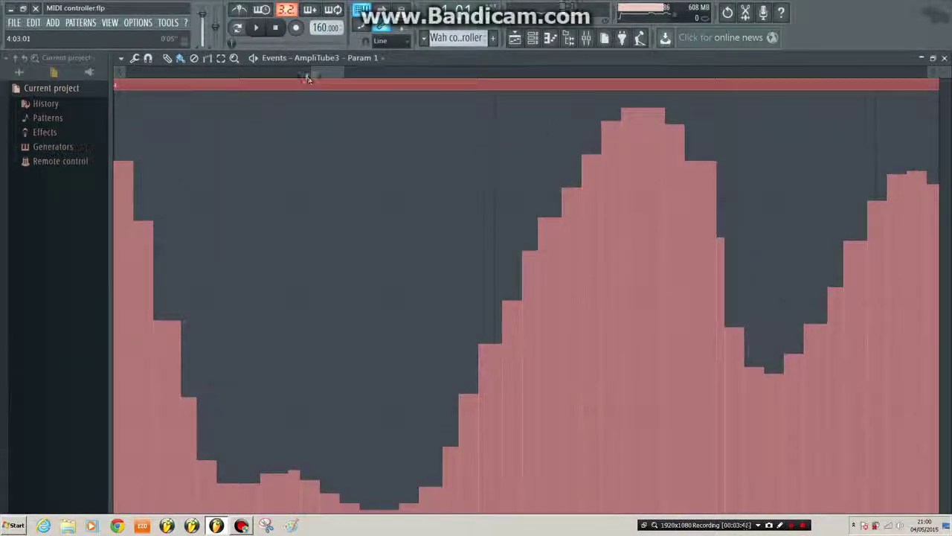
pyautogui.moveTo(307, 78); pyautogui.dragTo(478, 66)
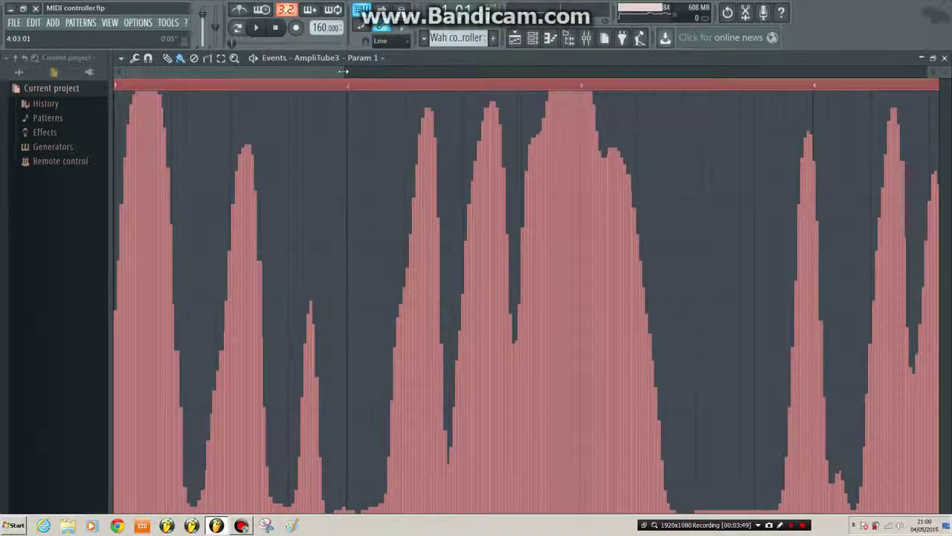
pyautogui.moveTo(343, 70); pyautogui.dragTo(289, 90)
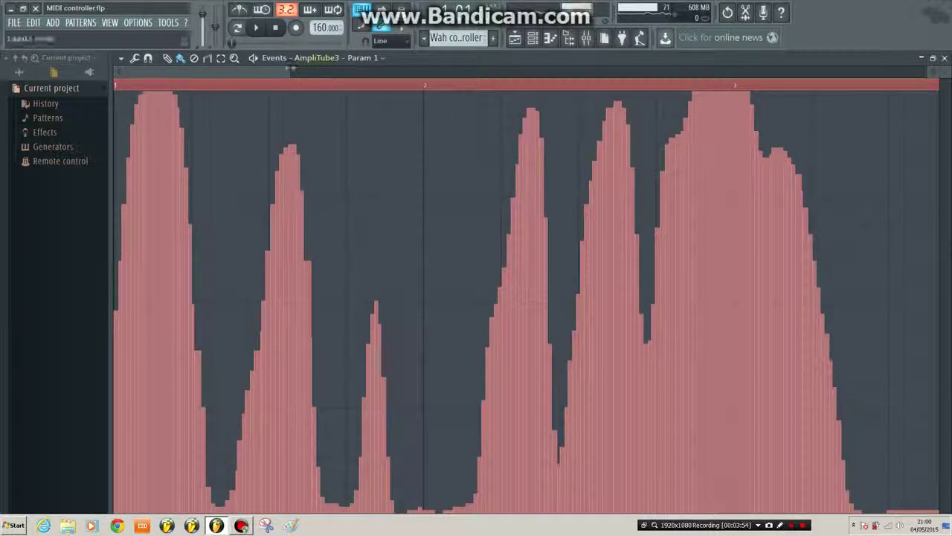
pyautogui.moveTo(291, 71); pyautogui.dragTo(794, 96)
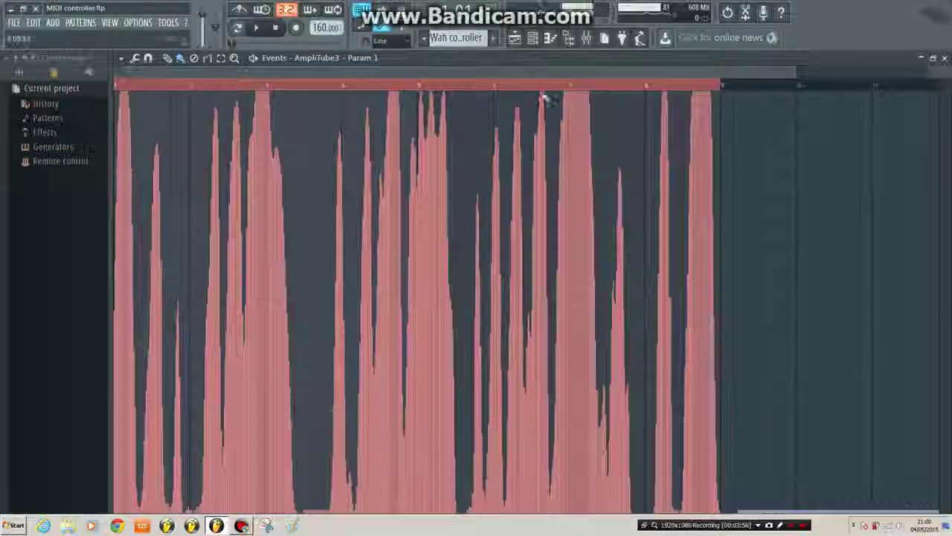
# Interpolate across all the wah events so the stepped curve becomes smooth slopes
pyautogui.click(208, 59)
pyautogui.moveTo(738, 336); pyautogui.dragTo(47, 313)
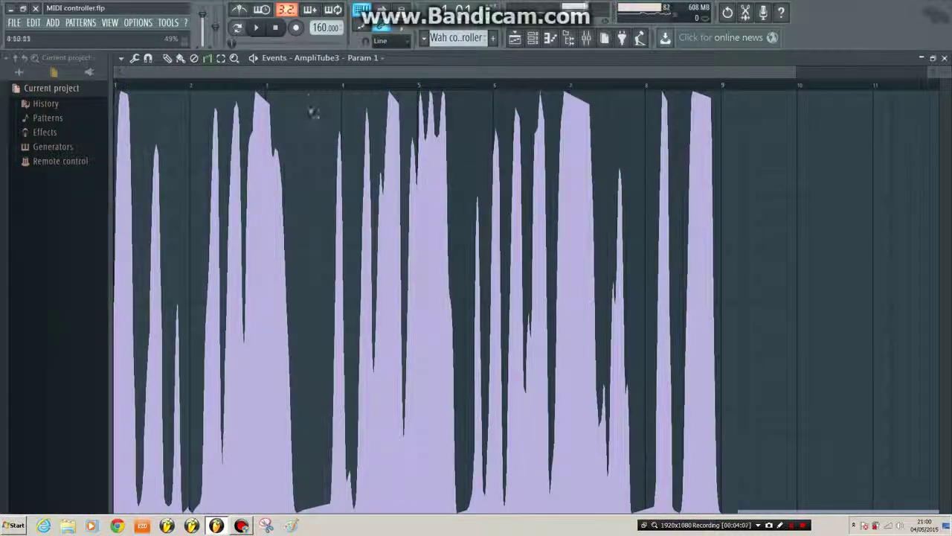
pyautogui.moveTo(797, 74); pyautogui.dragTo(361, 98)
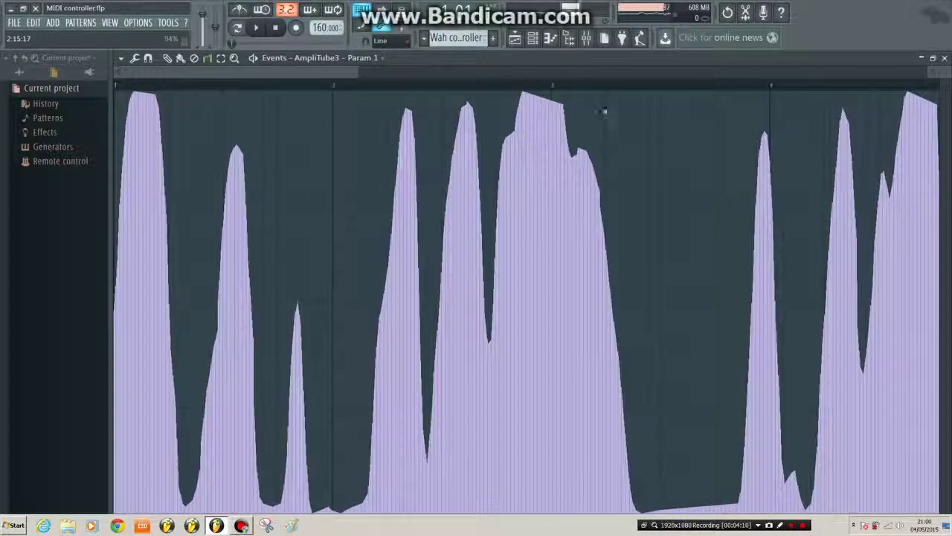
# Close the Event editor, then play the song to hear the smoothed wah and stop
pyautogui.click(944, 57)
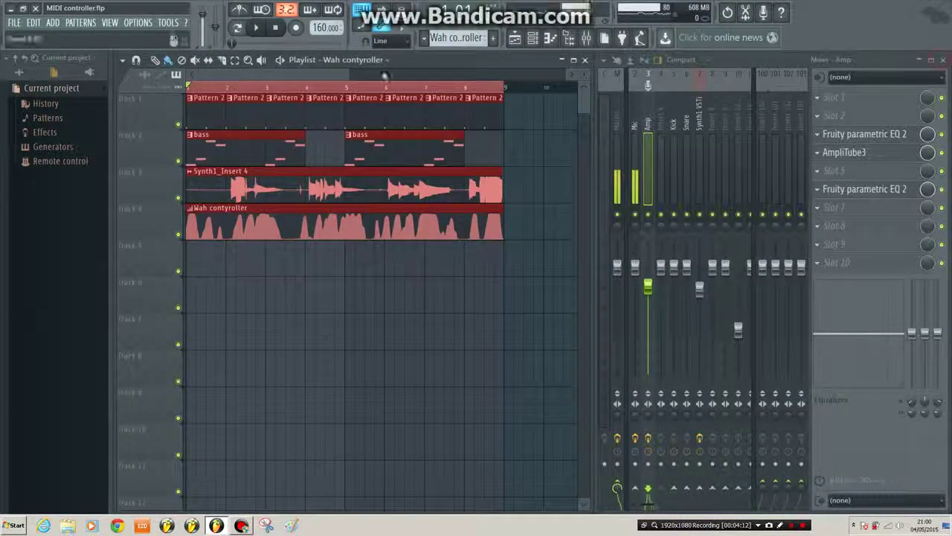
pyautogui.click(255, 28)
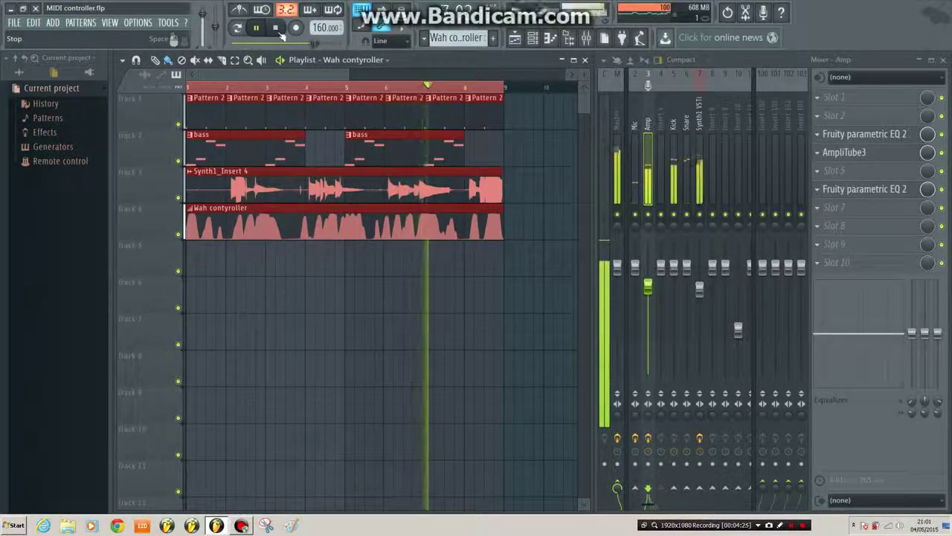
pyautogui.click(275, 28)
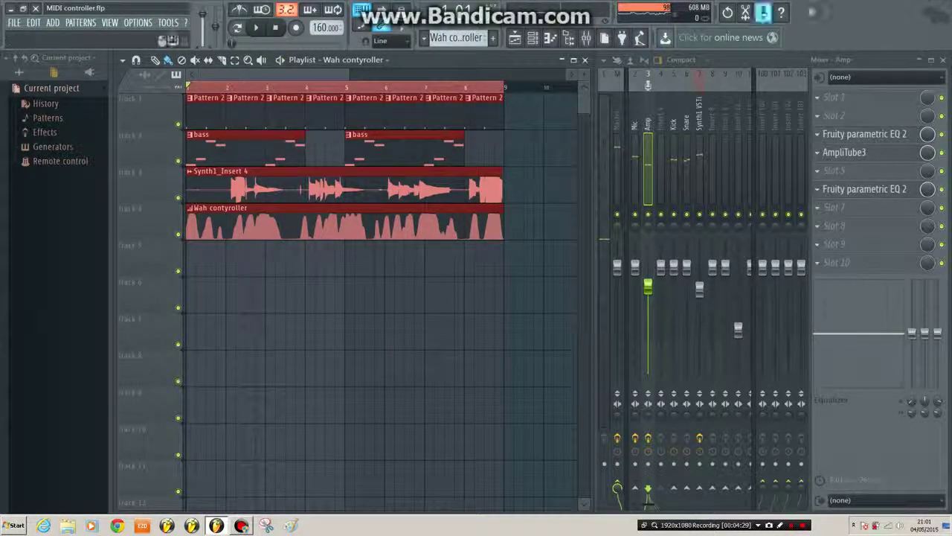
pyautogui.click(941, 154)
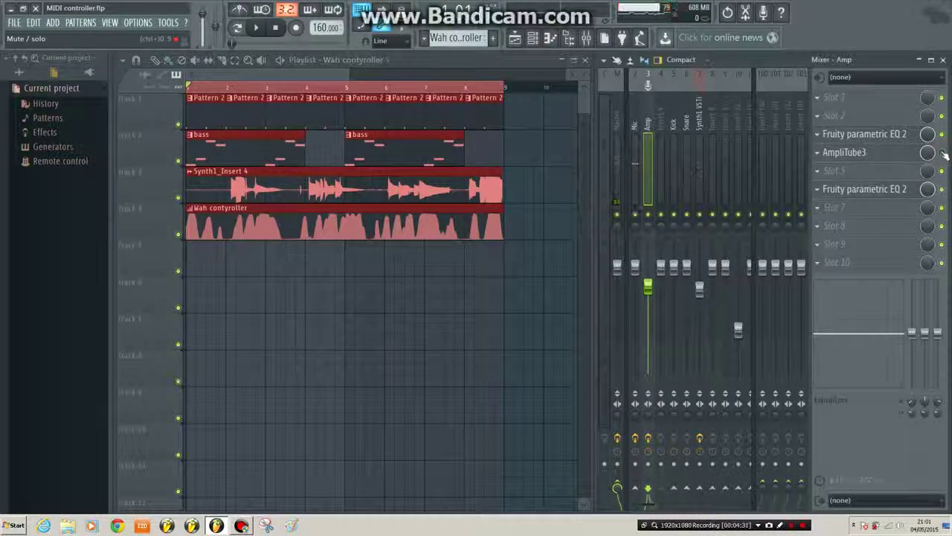